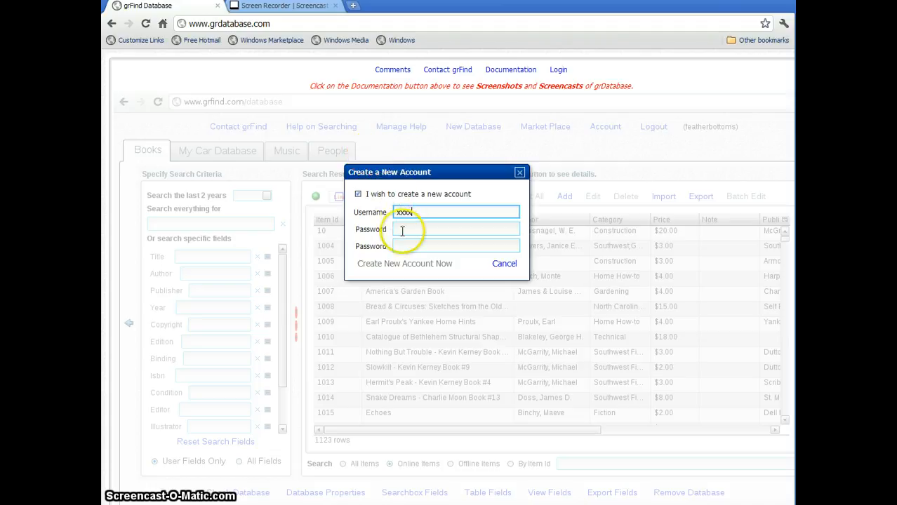
# - Enter the account password in both password fields, create the new account, and dismiss the confirmation message
pyautogui.click(403, 229)
pyautogui.write('xxxx')
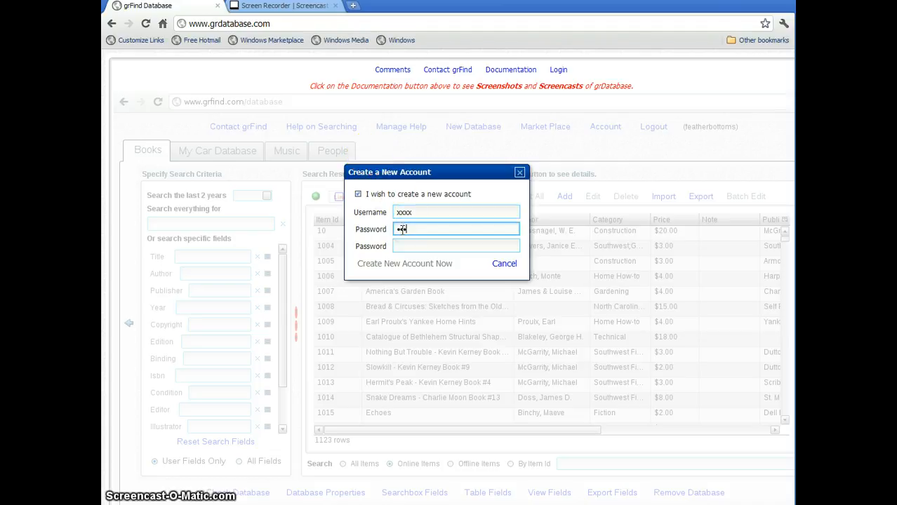
pyautogui.click(408, 247)
pyautogui.write('xxxx')
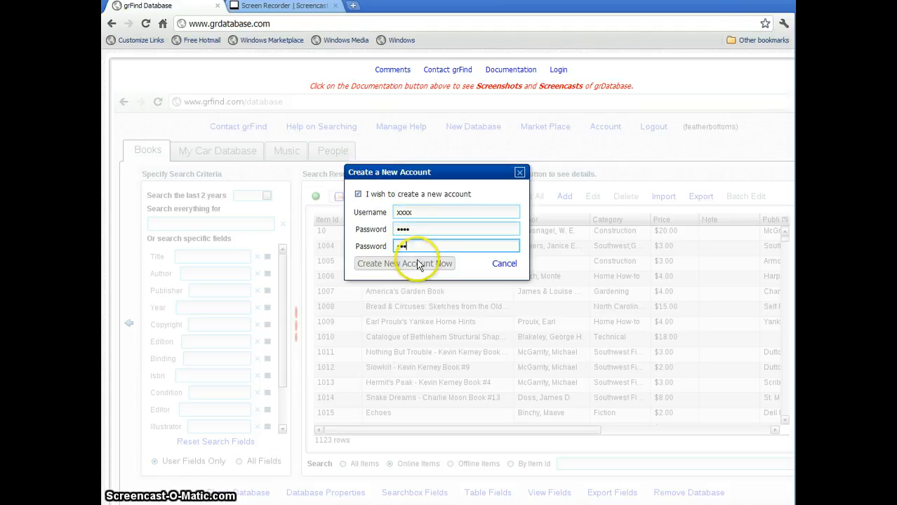
pyautogui.click(404, 264)
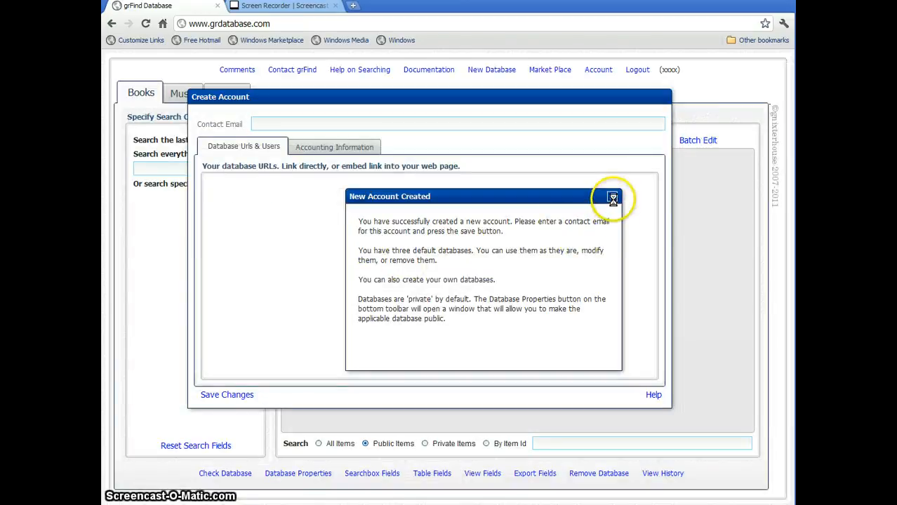
pyautogui.click(612, 198)
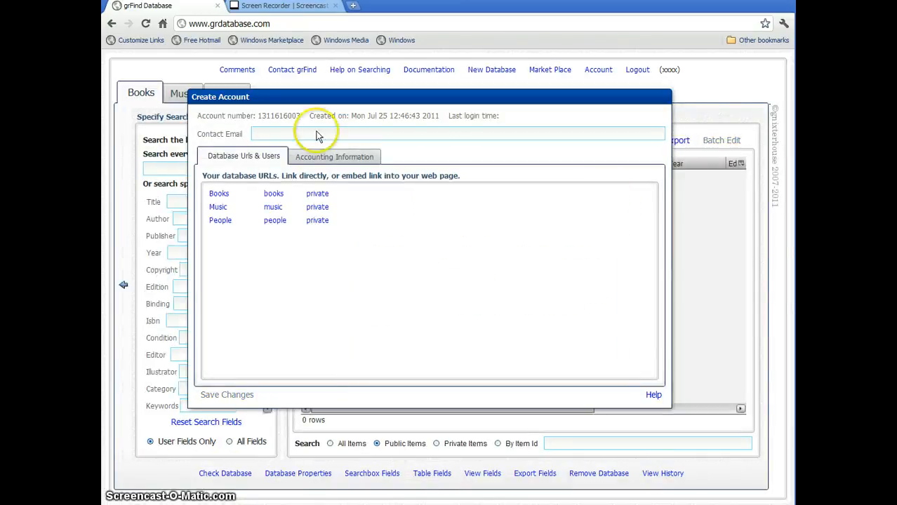
# - Fill in the account's contact email, save the account changes, and dismiss the message
pyautogui.click(278, 138)
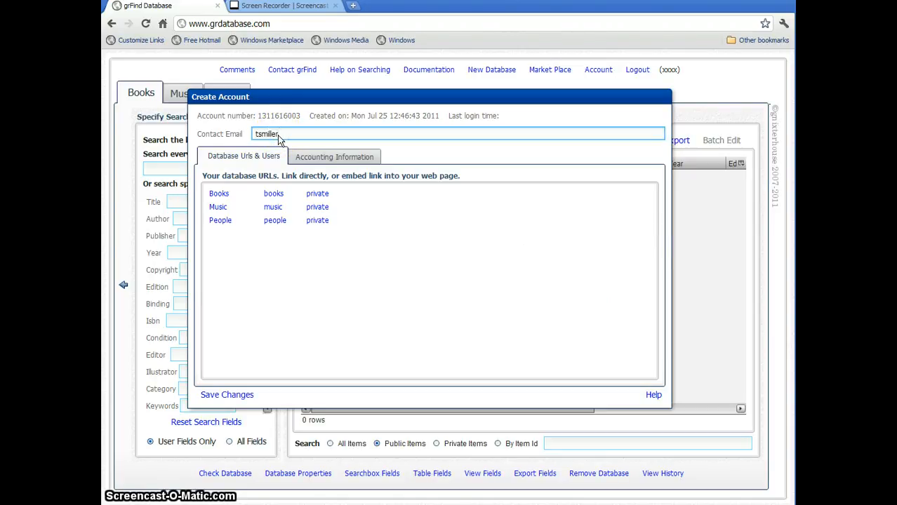
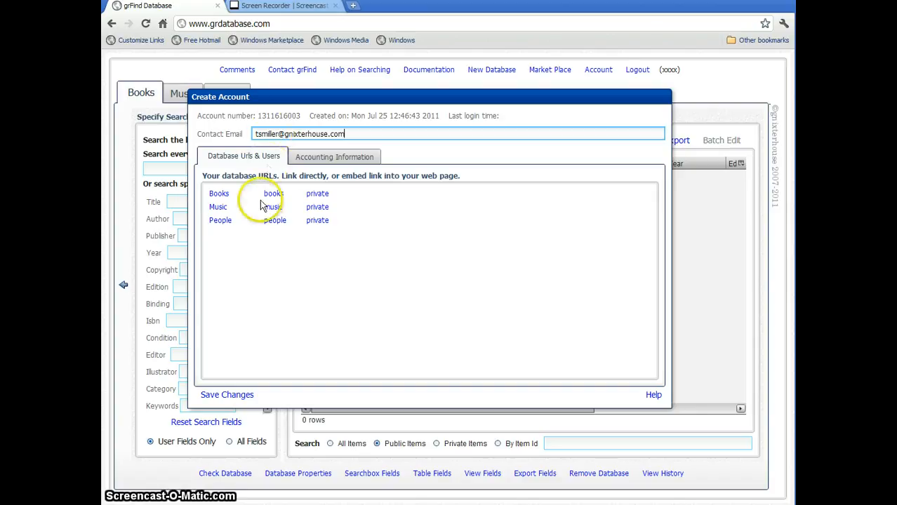
pyautogui.click(223, 395)
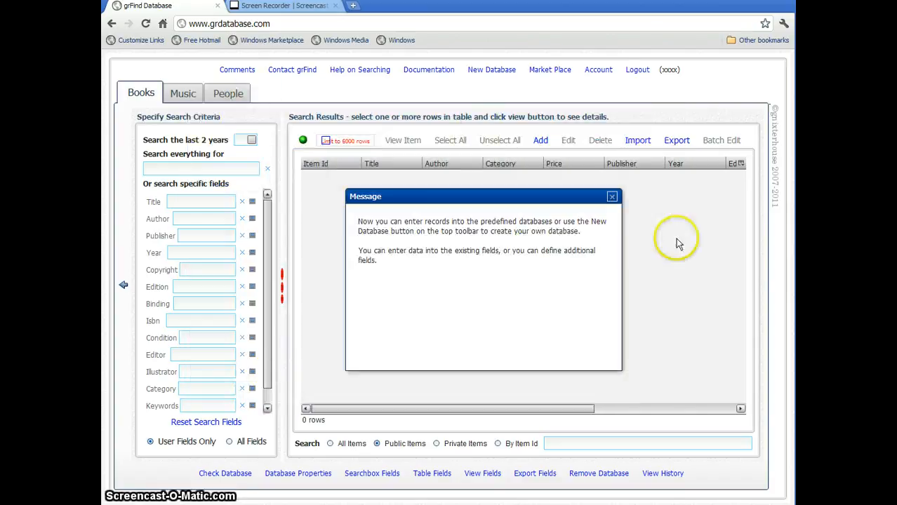
pyautogui.click(612, 197)
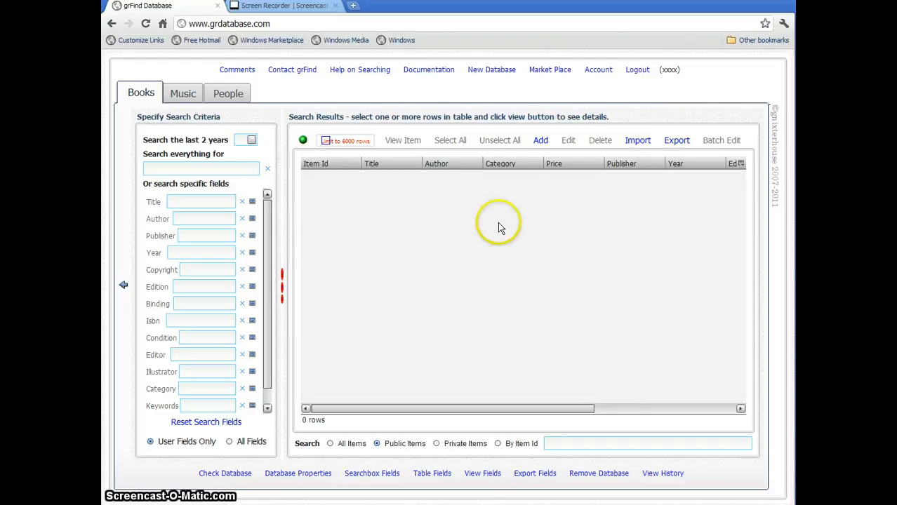
# - Start an import into the Books database and load booksforyou.csv from My Documents with automatic delimiter detection
pyautogui.click(142, 104)
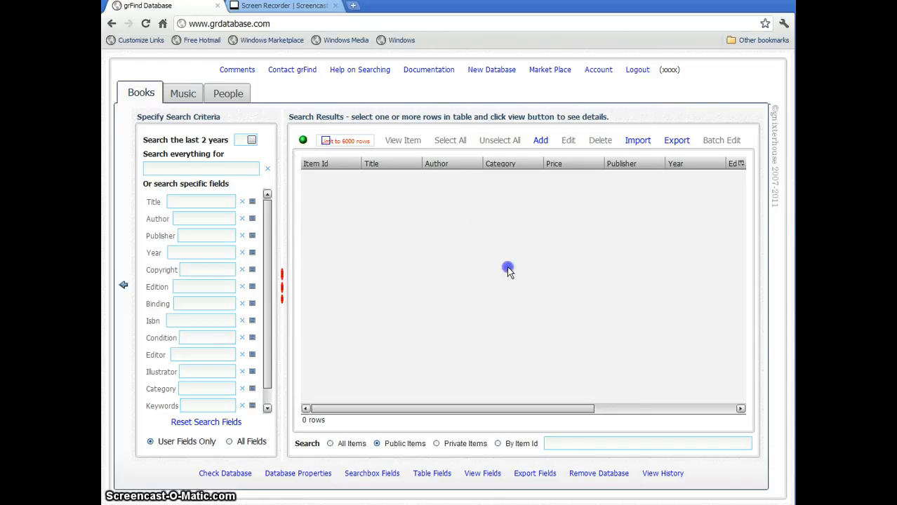
pyautogui.click(636, 143)
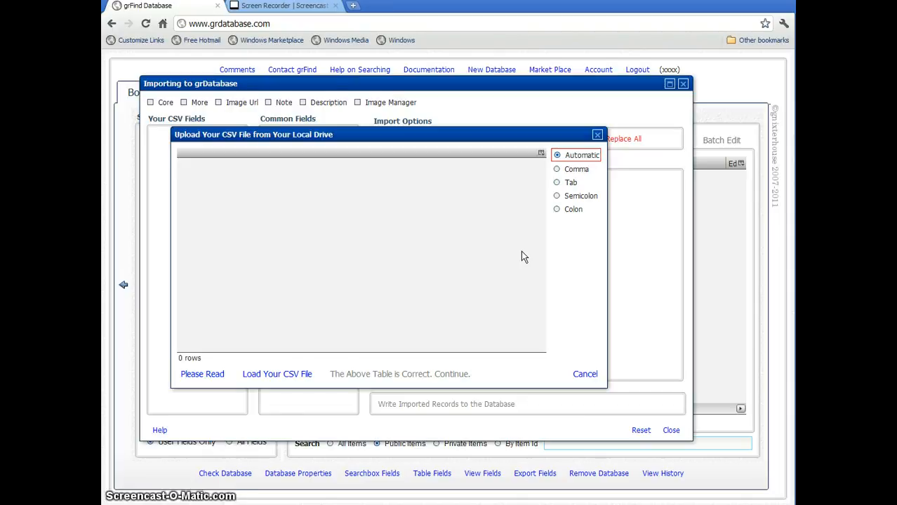
pyautogui.click(288, 375)
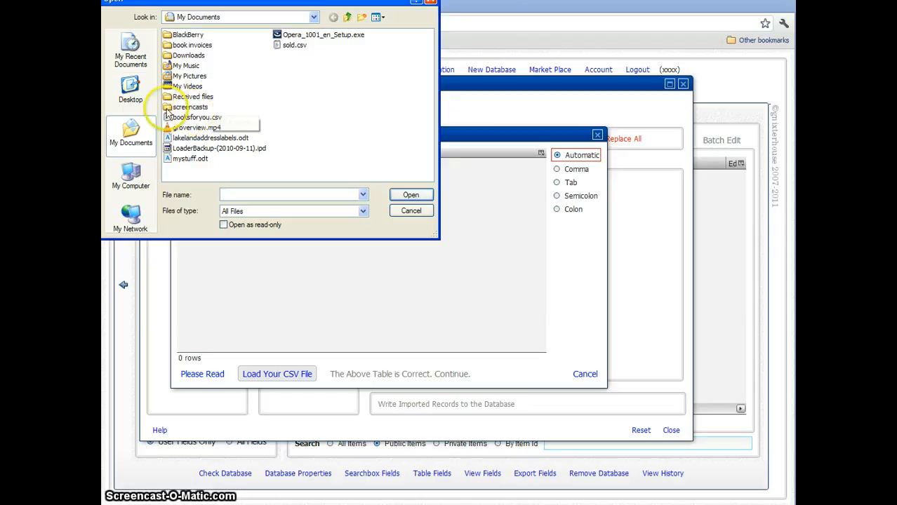
pyautogui.doubleClick(192, 118)
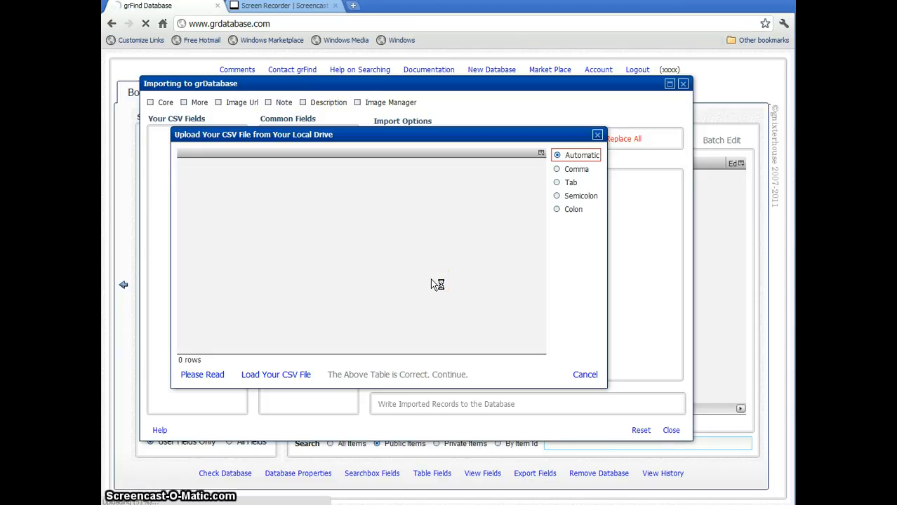
pyautogui.click(477, 295)
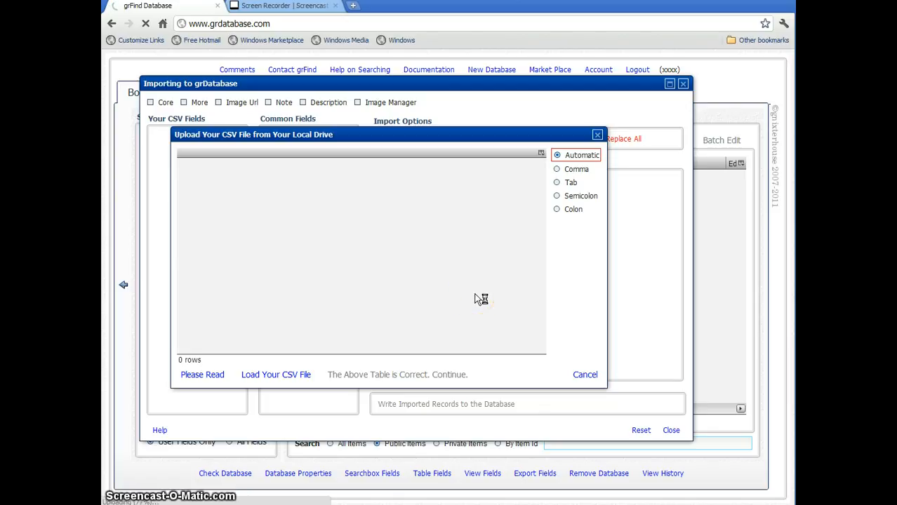
pyautogui.click(481, 299)
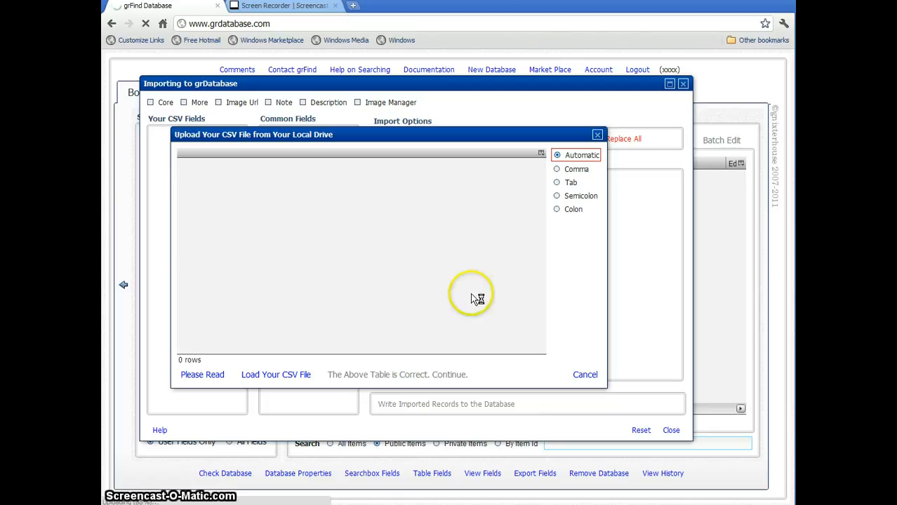
pyautogui.click(426, 312)
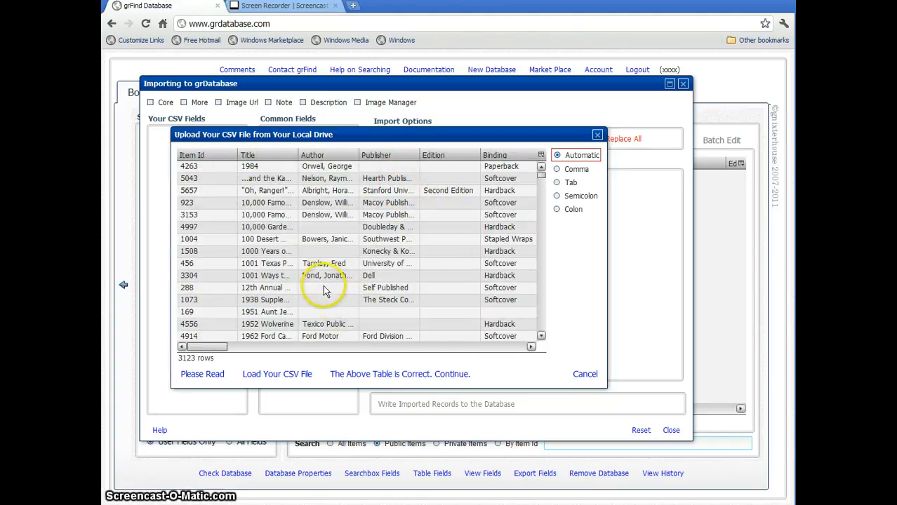
# - Accept the loaded CSV table as correct and dismiss the message about common fields
pyautogui.click(379, 374)
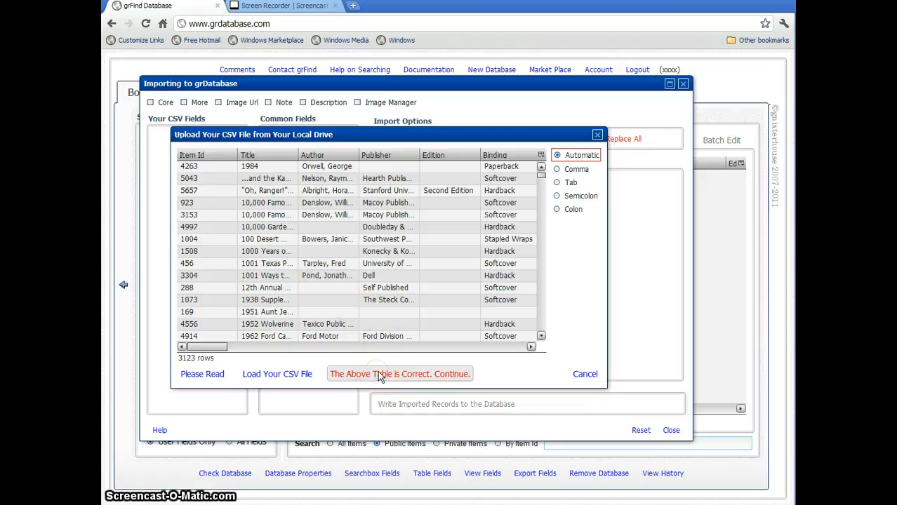
pyautogui.click(409, 374)
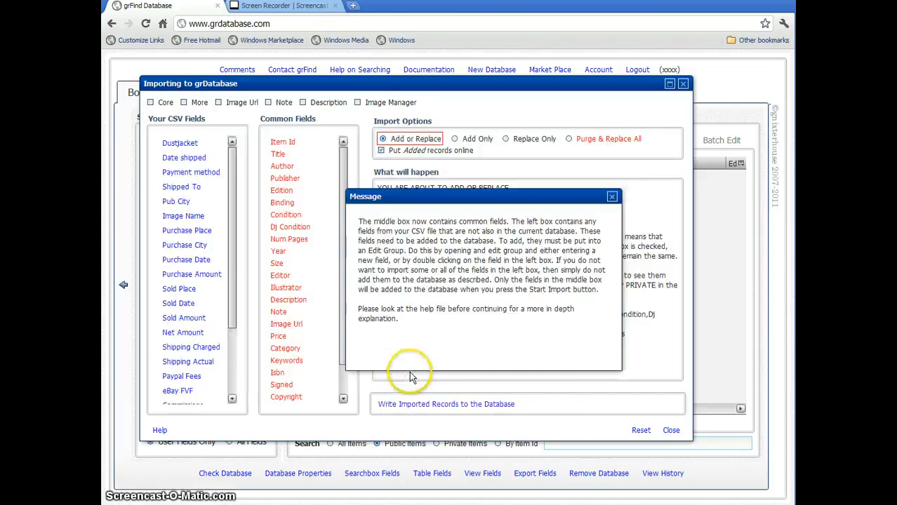
pyautogui.click(589, 214)
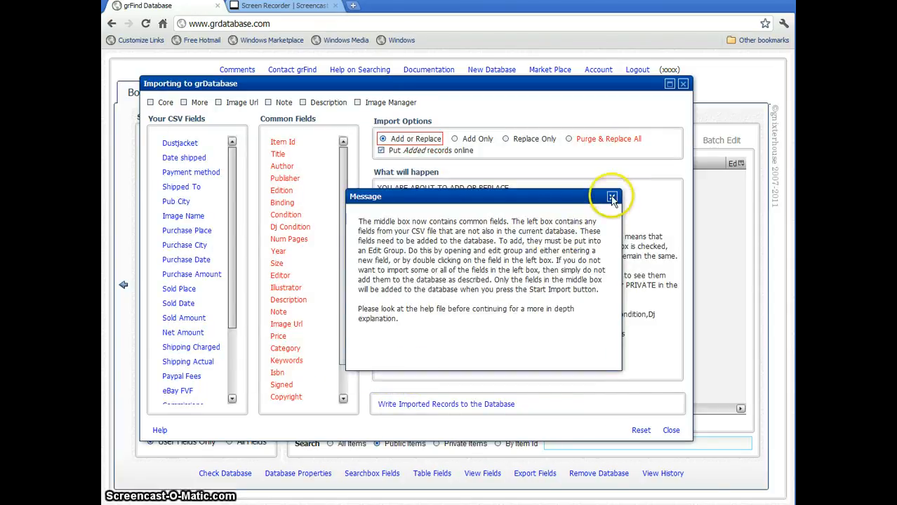
pyautogui.click(611, 196)
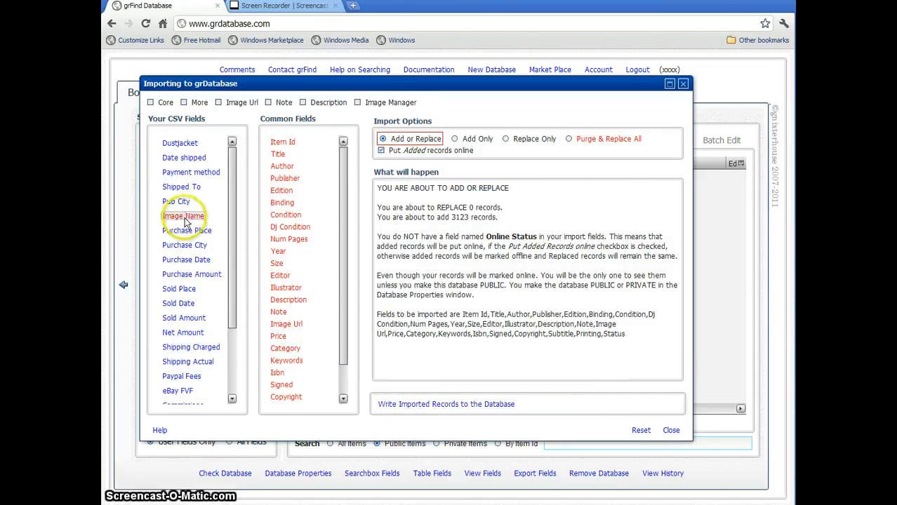
# - Add two edit groups named Purchase Info and Sold Info from the More group, and close the More group
pyautogui.click(187, 306)
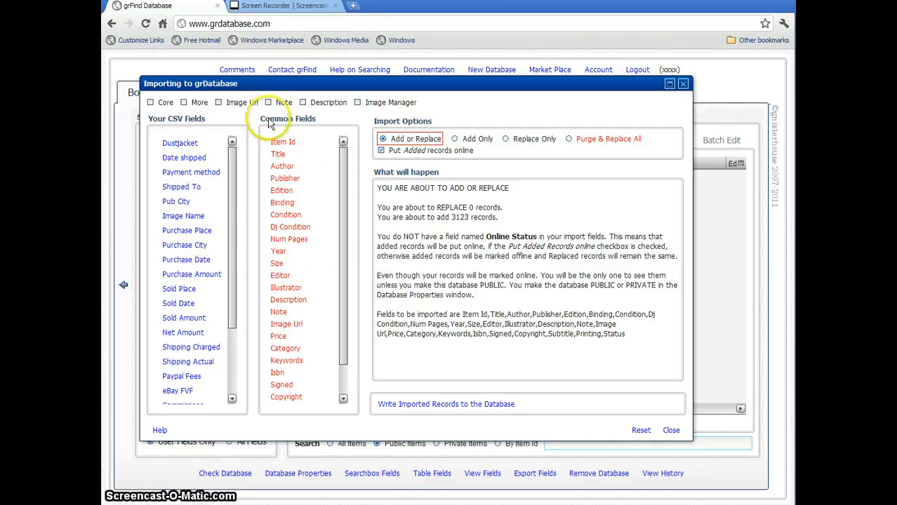
pyautogui.click(184, 102)
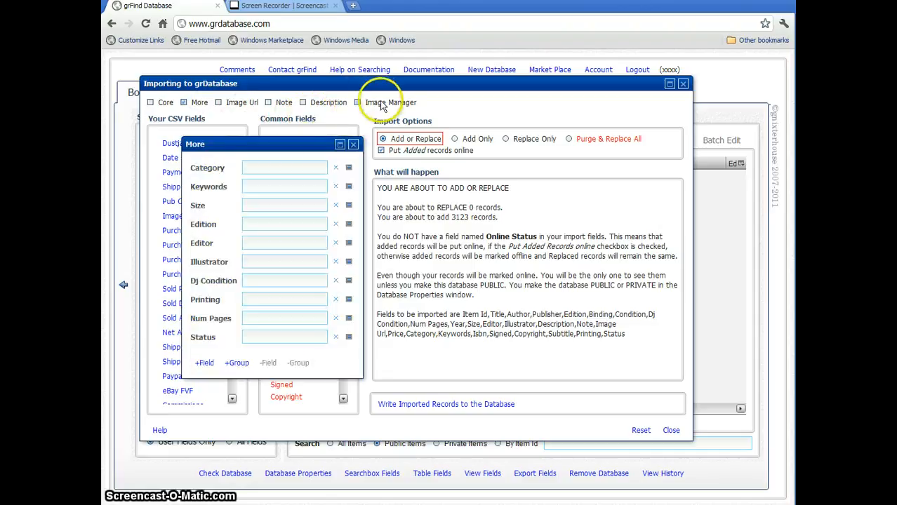
pyautogui.click(237, 365)
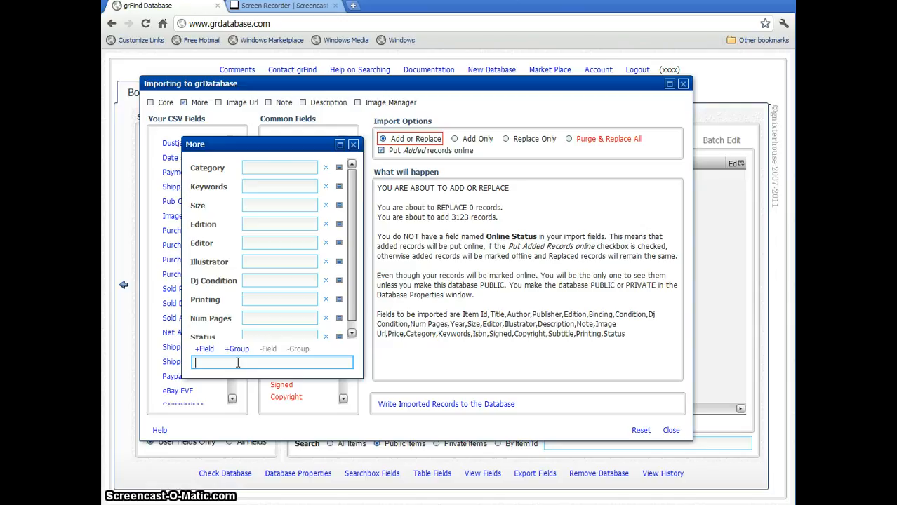
pyautogui.write('Pur')
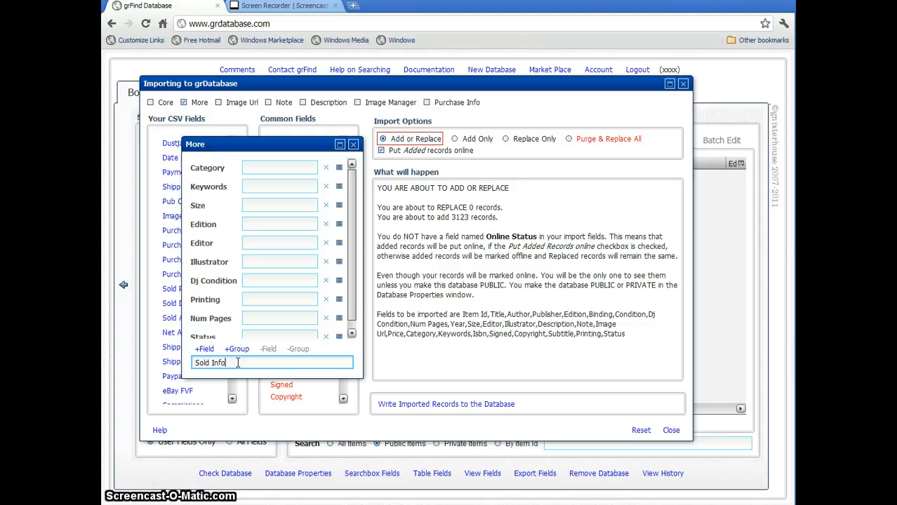
pyautogui.click(237, 349)
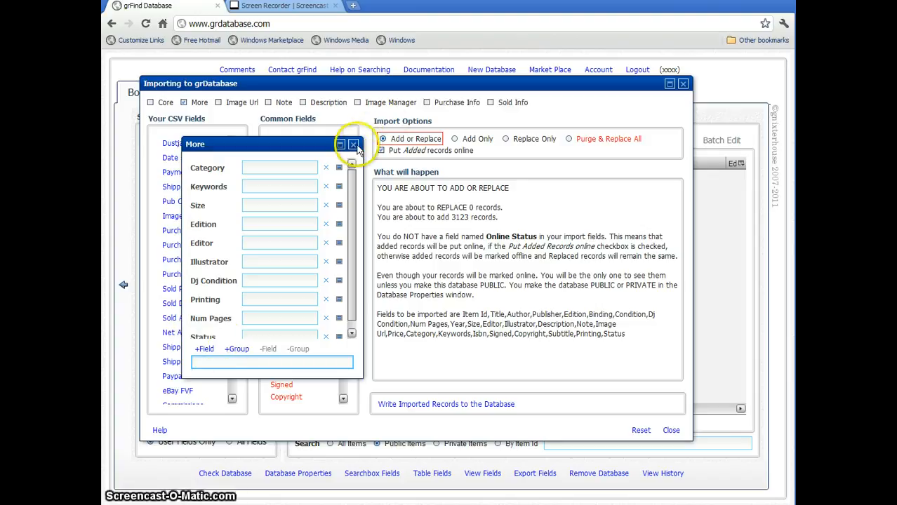
pyautogui.click(353, 145)
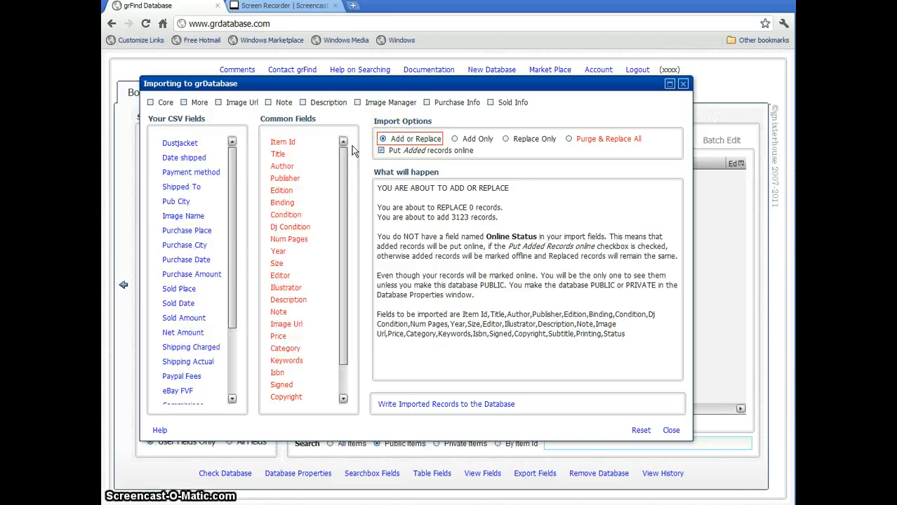
# - Open the Purchase Info and Sold Info groups and move the Sold Info window aside so both are accessible
pyautogui.click(457, 104)
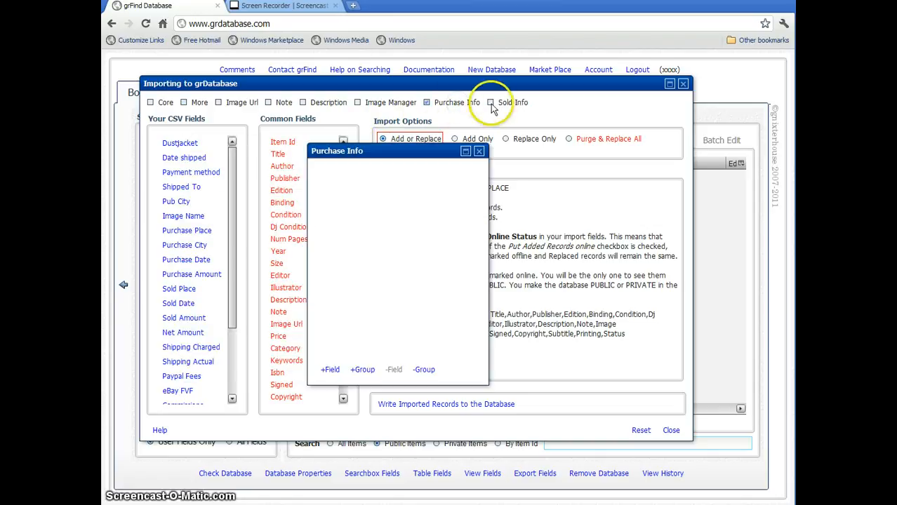
pyautogui.click(501, 105)
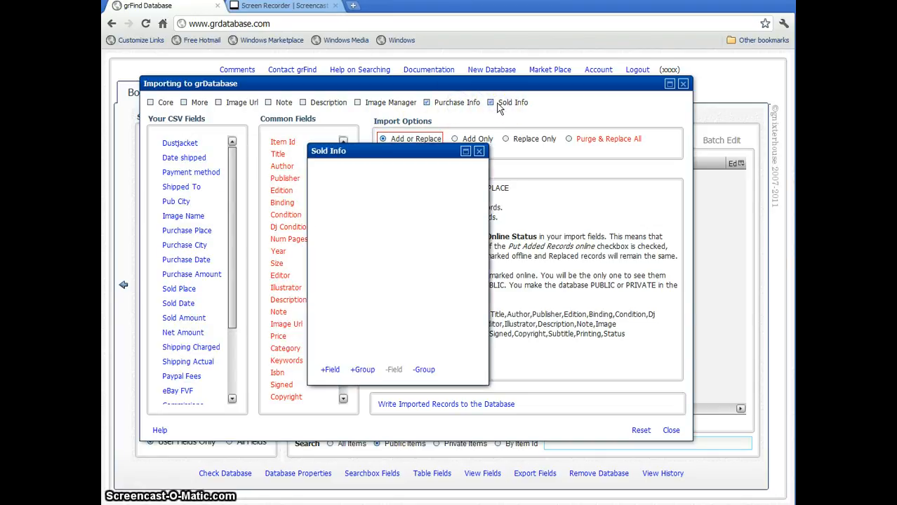
pyautogui.click(352, 150)
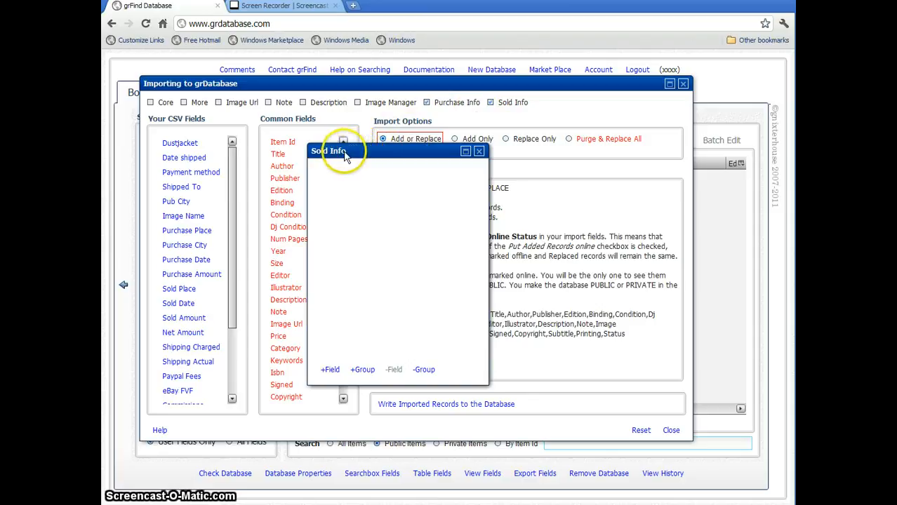
pyautogui.moveTo(506, 179); pyautogui.dragTo(513, 179)
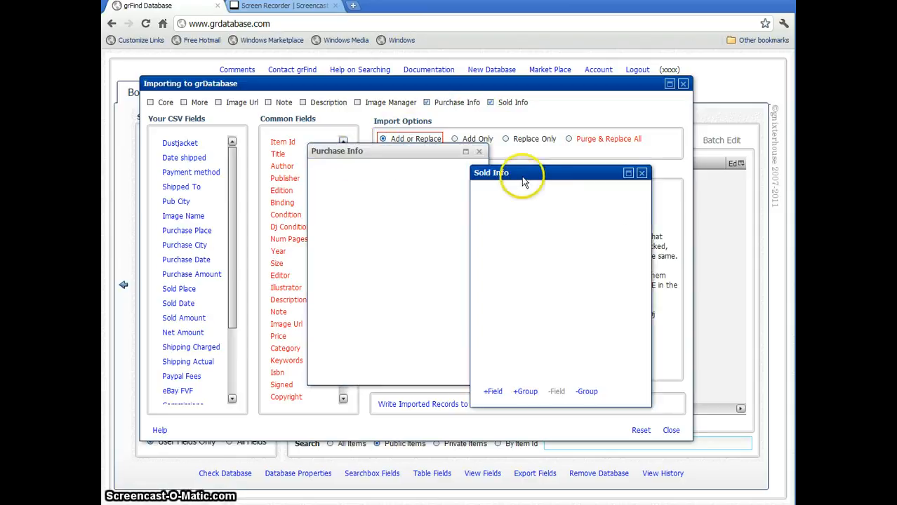
# - Add Sold Place, Sold Date, Sold Amount, Net Amount, Shipping Charged, Shipping Actual, Paypal Fees and Commissions from the CSV fields to the Sold Info group
pyautogui.click(183, 290)
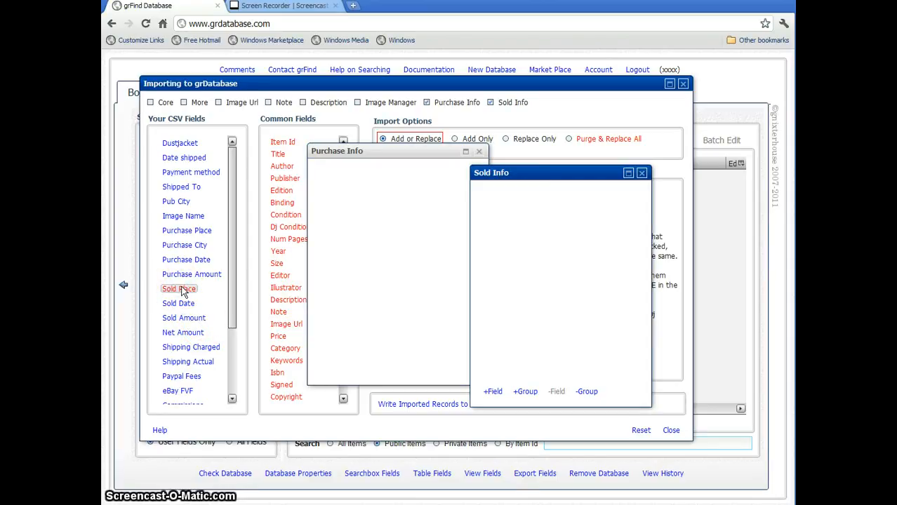
pyautogui.click(183, 290)
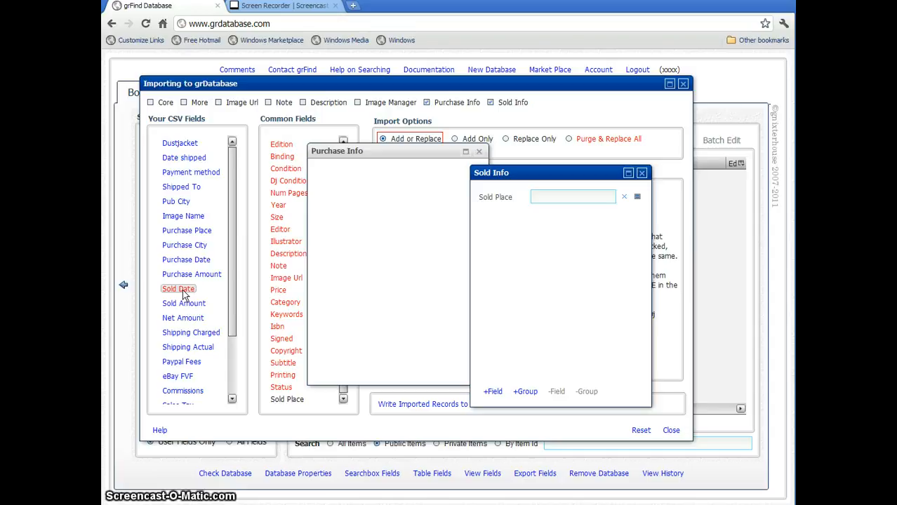
pyautogui.click(182, 289)
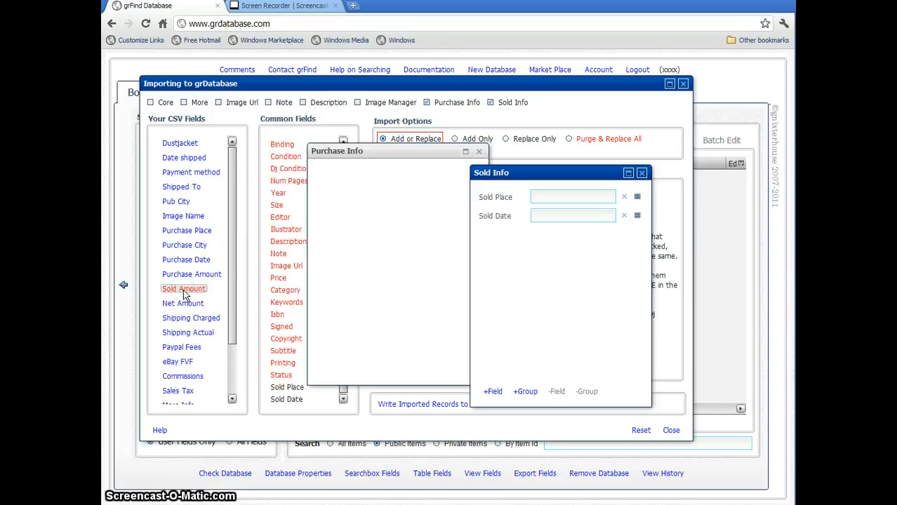
pyautogui.click(186, 292)
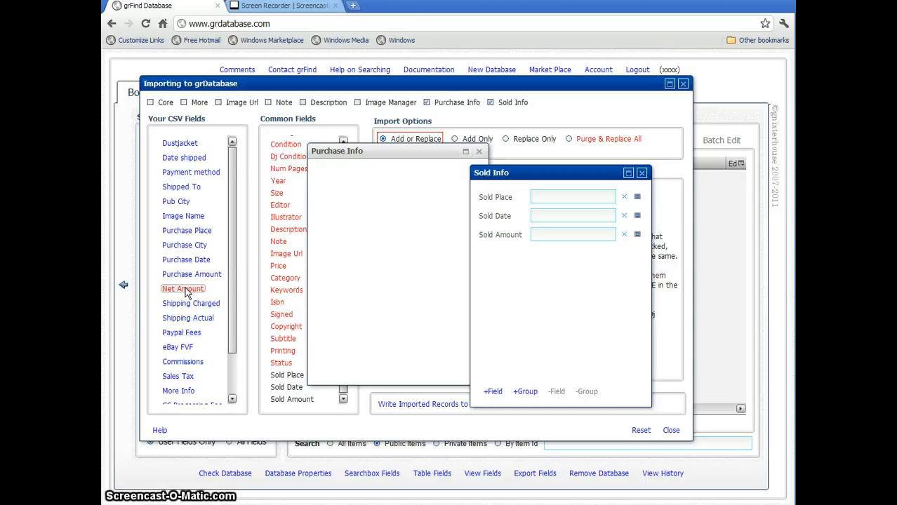
pyautogui.click(188, 289)
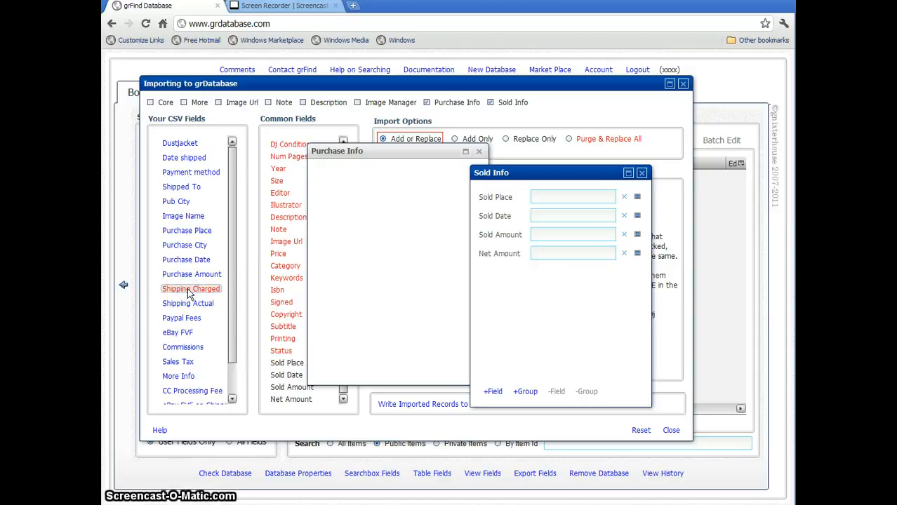
pyautogui.click(188, 292)
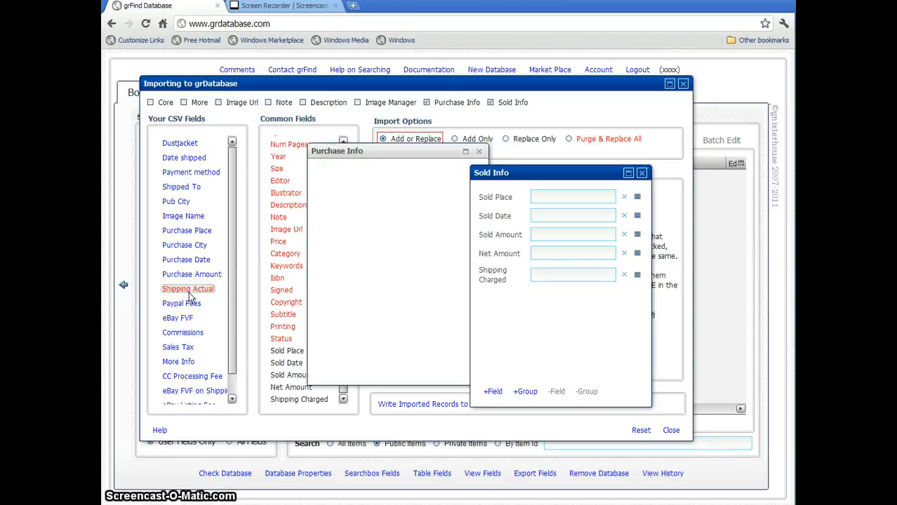
pyautogui.click(186, 292)
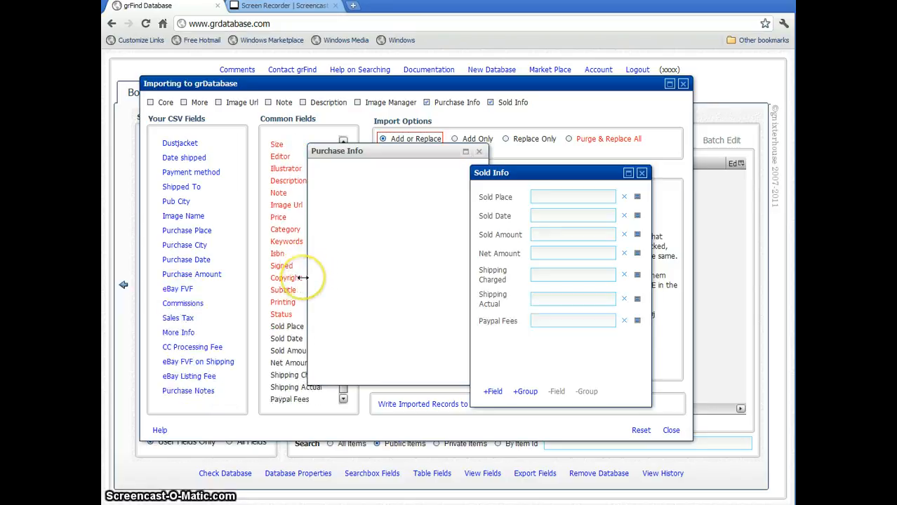
pyautogui.click(188, 304)
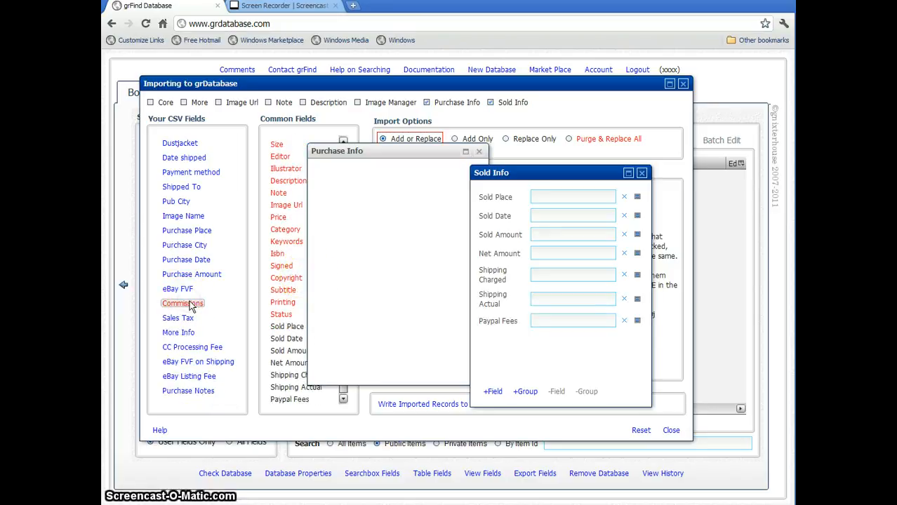
# - Activate the Purchase Info group and add the CSV fields Purchase Place, Purchase Date, Purchase City and Purchase Amount to it
pyautogui.click(382, 154)
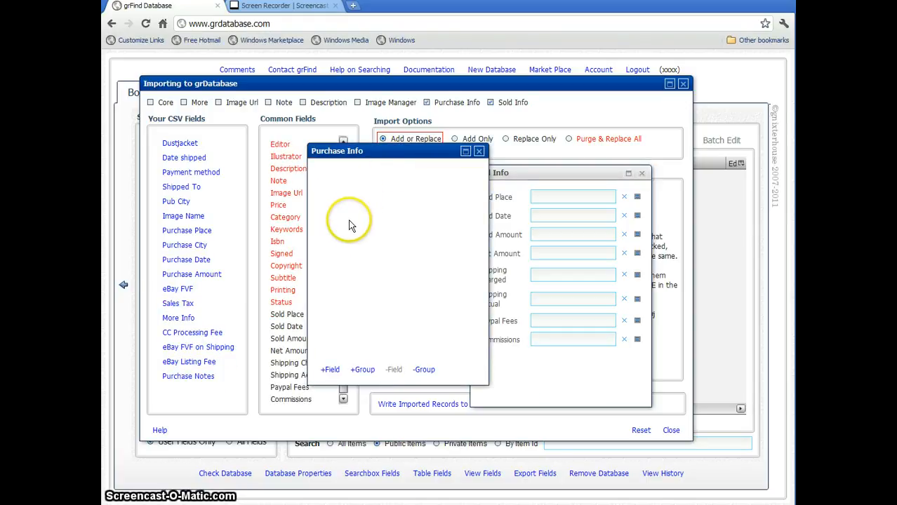
pyautogui.click(176, 202)
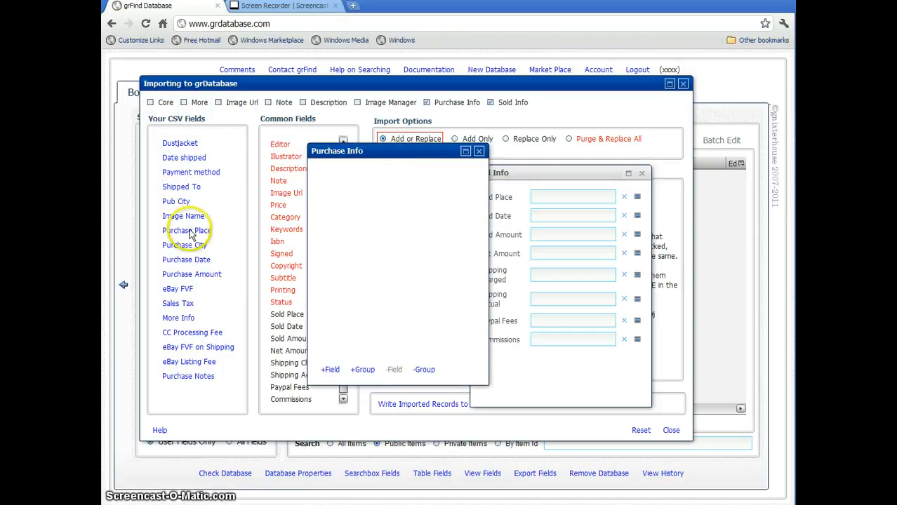
pyautogui.click(190, 232)
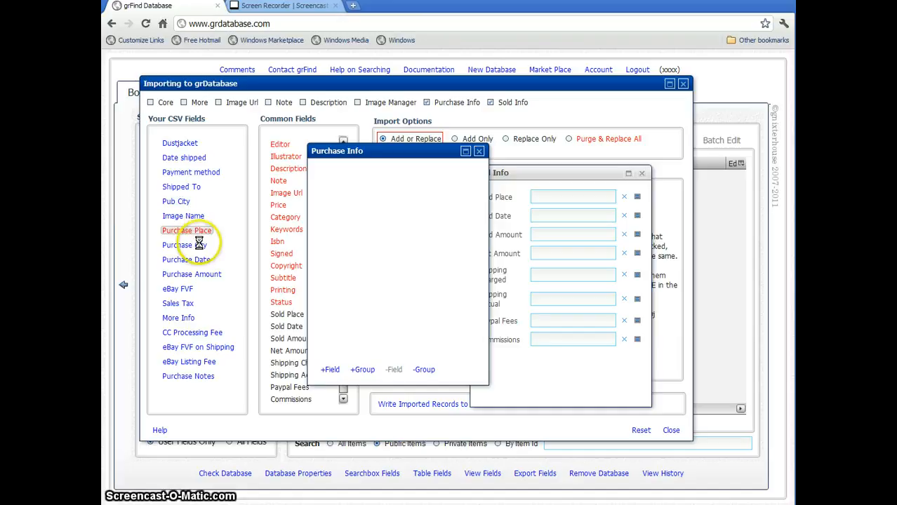
pyautogui.click(195, 245)
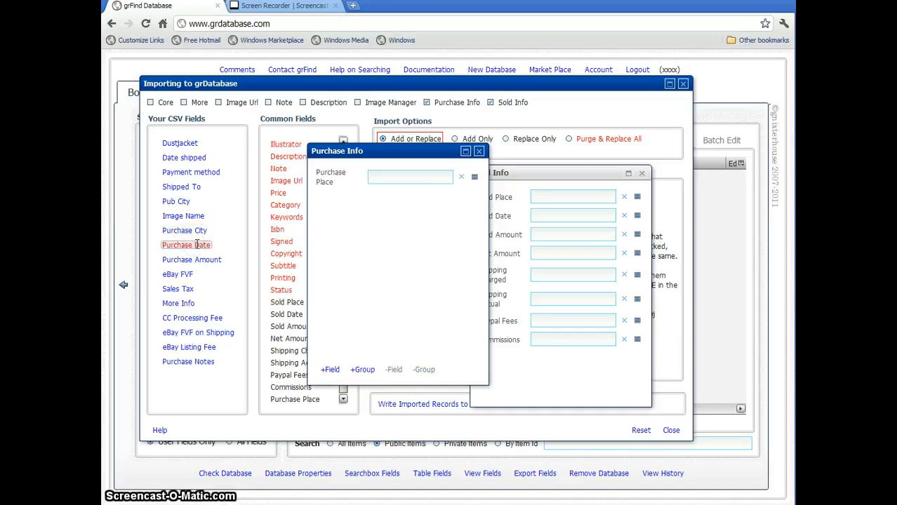
pyautogui.click(197, 244)
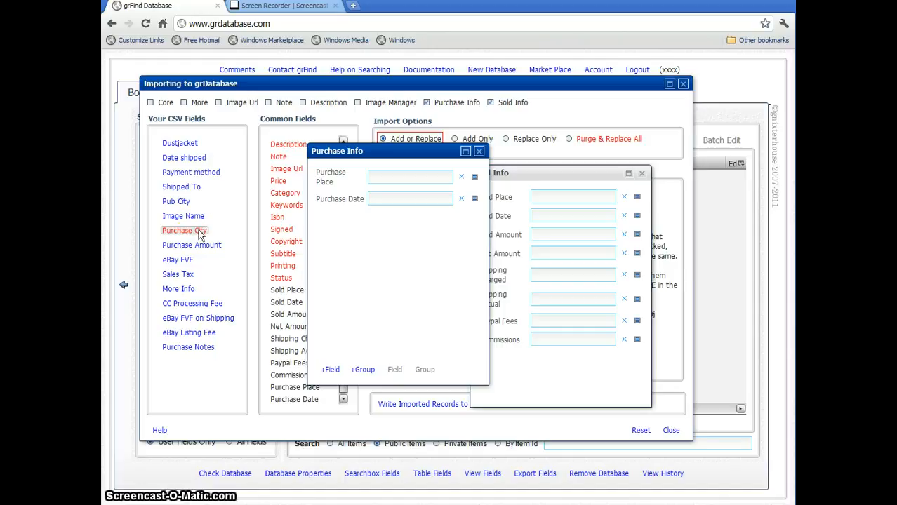
pyautogui.click(199, 236)
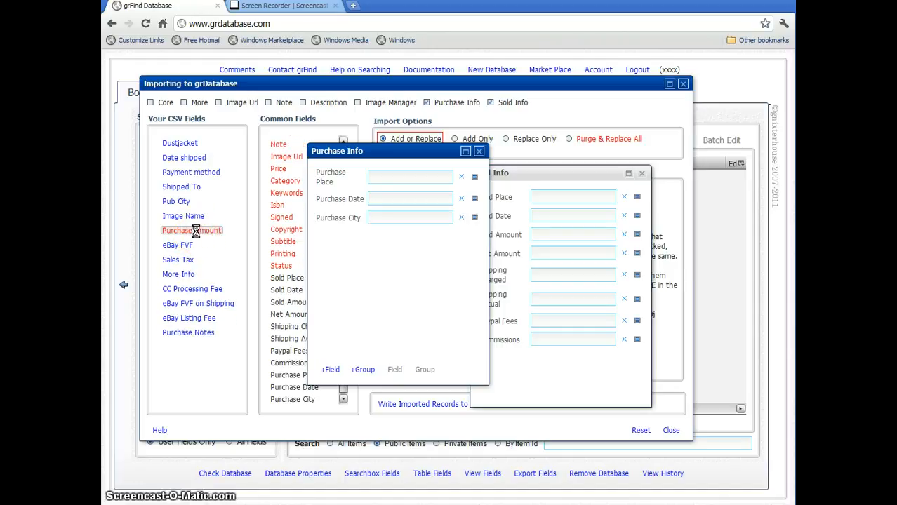
pyautogui.click(196, 237)
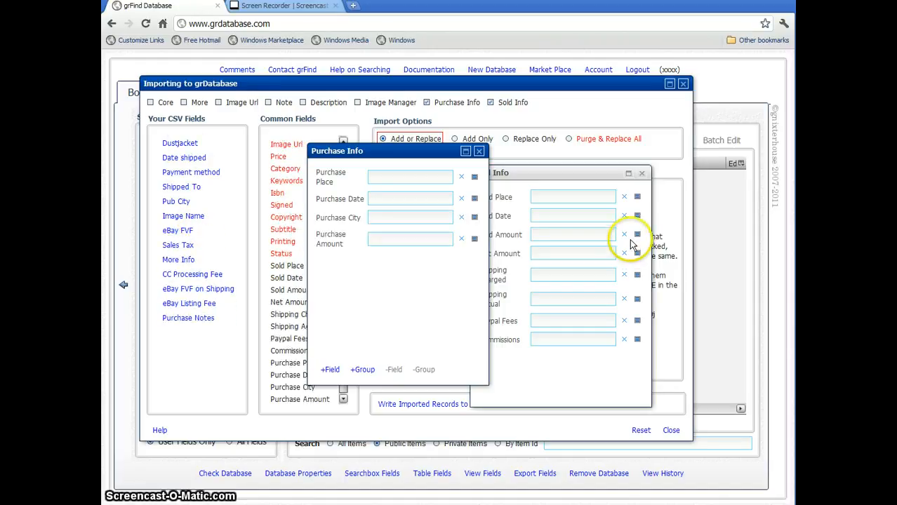
# - Add the Date shipped CSV field to the Sold Info group and close both group windows
pyautogui.click(561, 176)
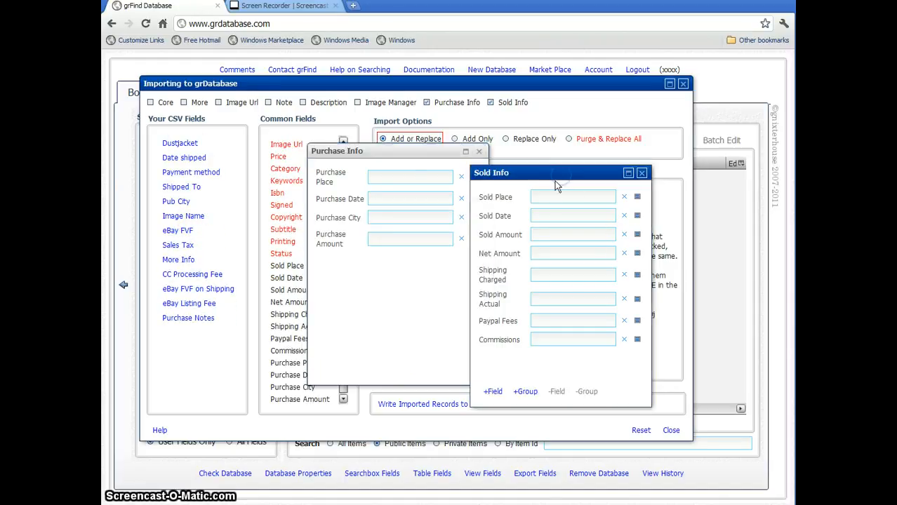
pyautogui.click(195, 160)
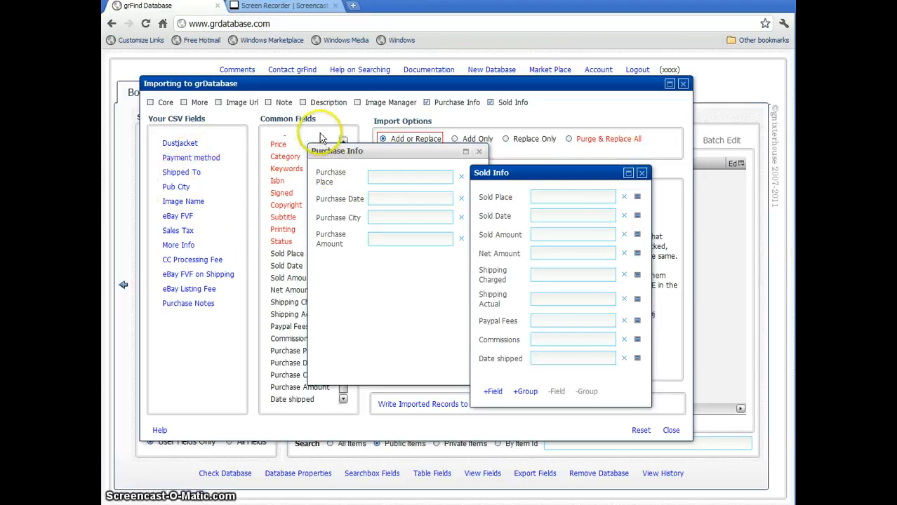
pyautogui.click(479, 153)
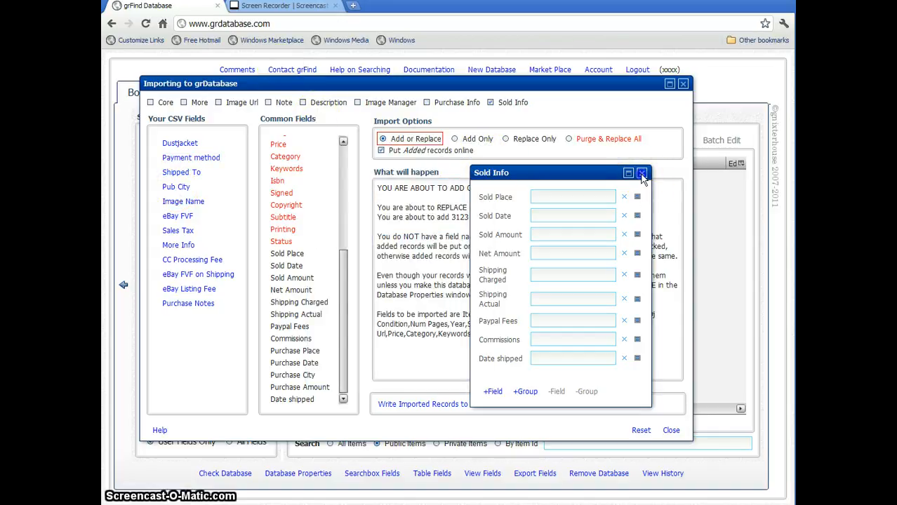
pyautogui.click(642, 174)
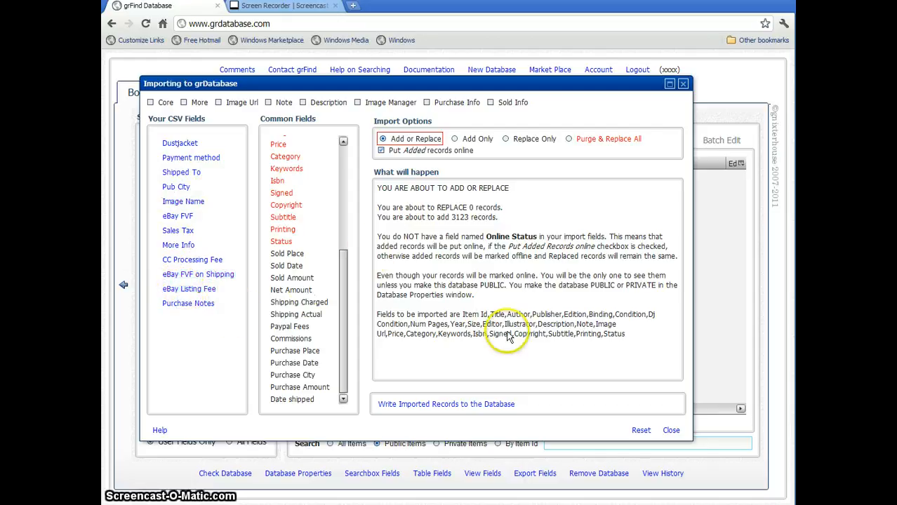
# - Write the imported records to the database with Add or Replace, and dismiss the completion message
pyautogui.click(450, 406)
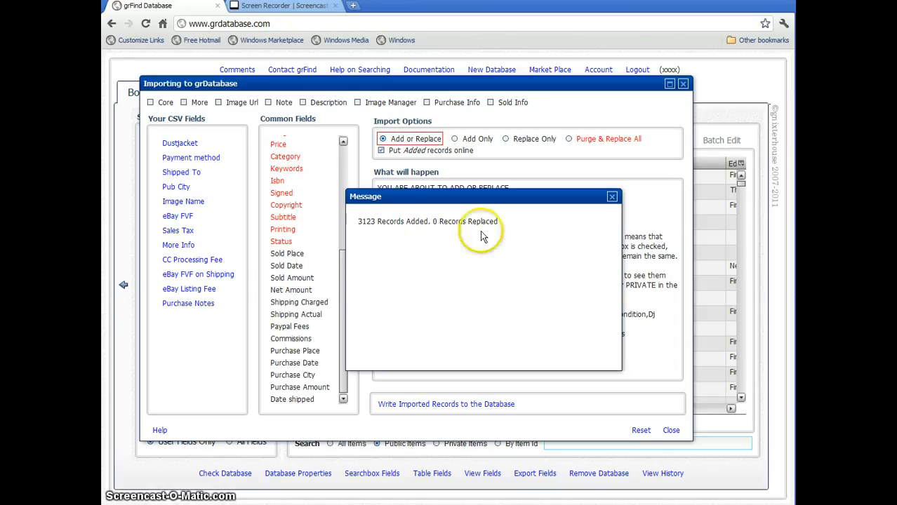
pyautogui.click(611, 198)
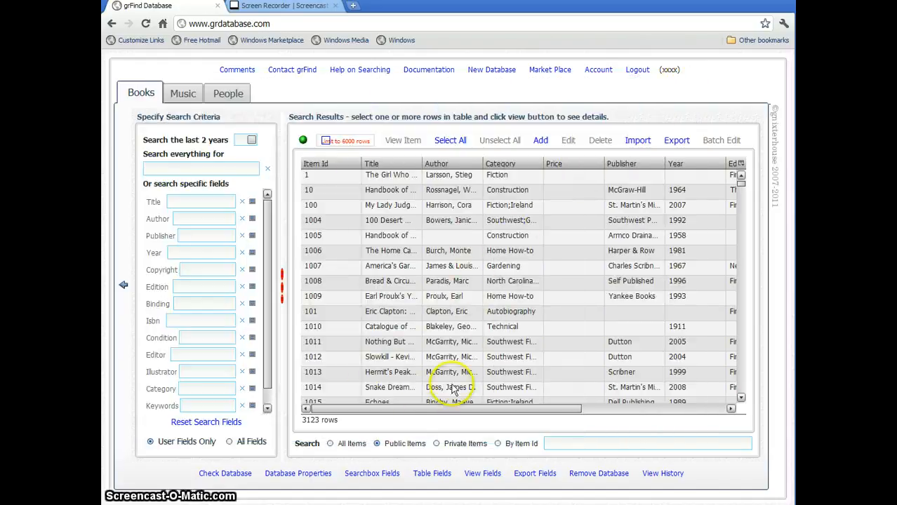
# - Sort the Books table by title in descending order and open item 5601, Zen and the Art of Motorcycle Maintenance, for editing
pyautogui.click(390, 164)
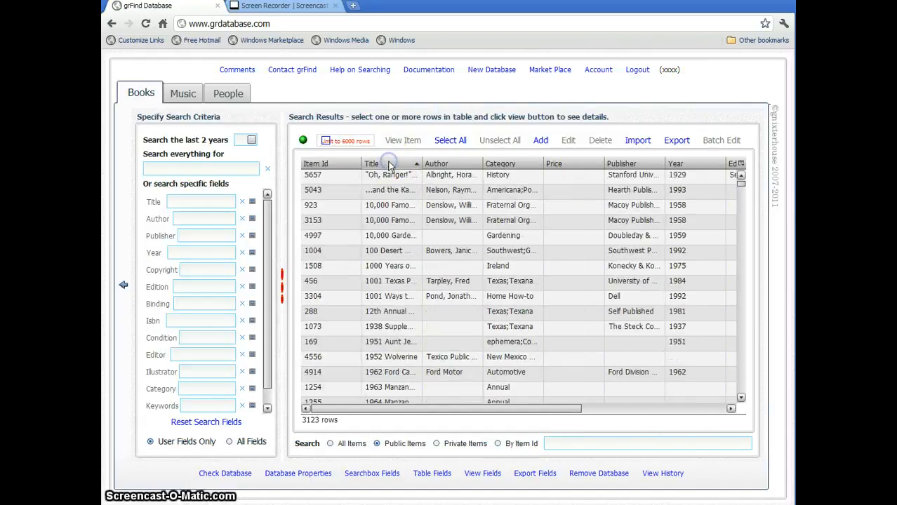
pyautogui.click(390, 165)
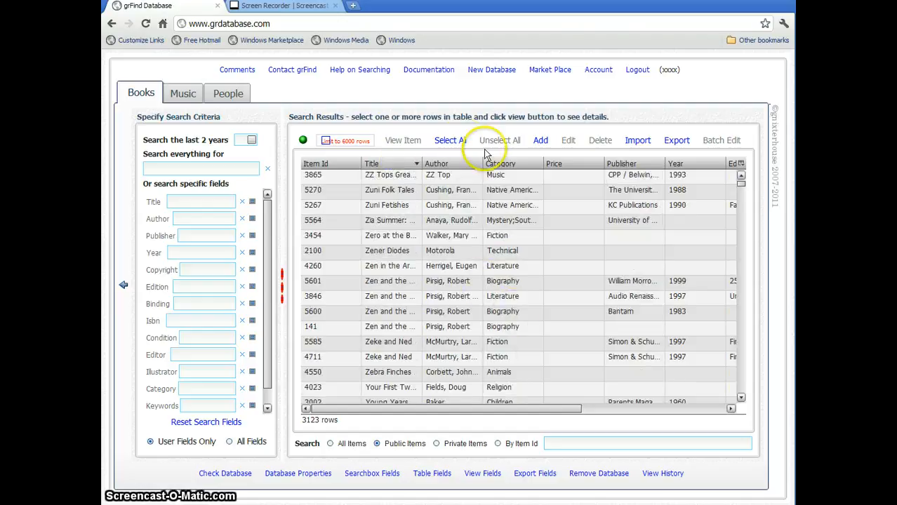
pyautogui.click(463, 288)
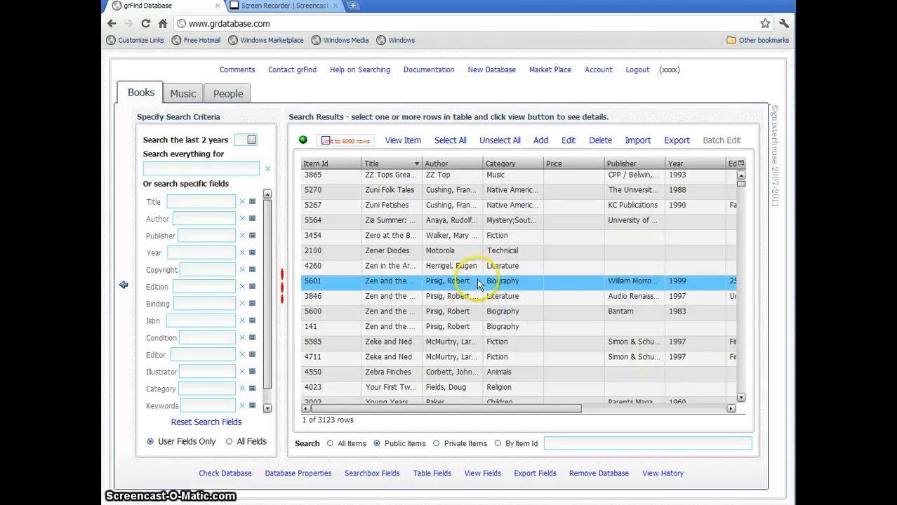
pyautogui.click(569, 140)
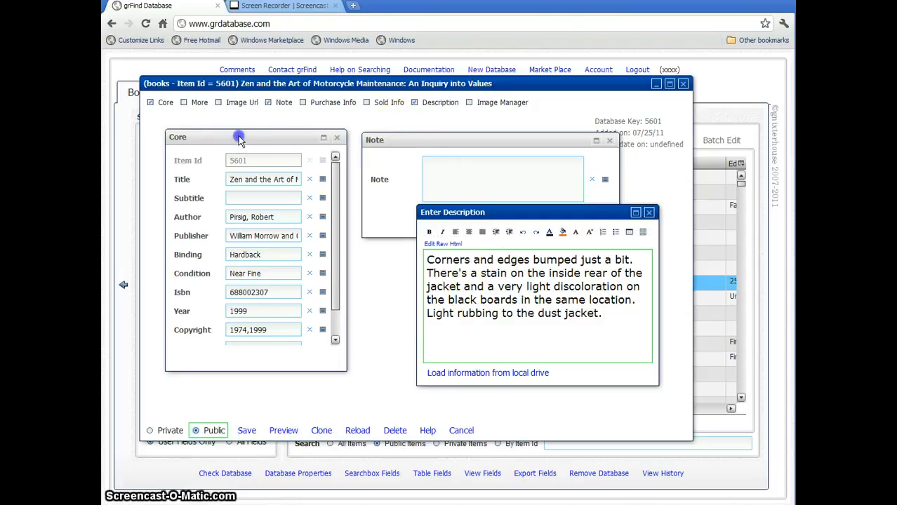
# - Append the middle initial "e." to the Author field of item 5601, save the record and close its editor
pyautogui.click(295, 220)
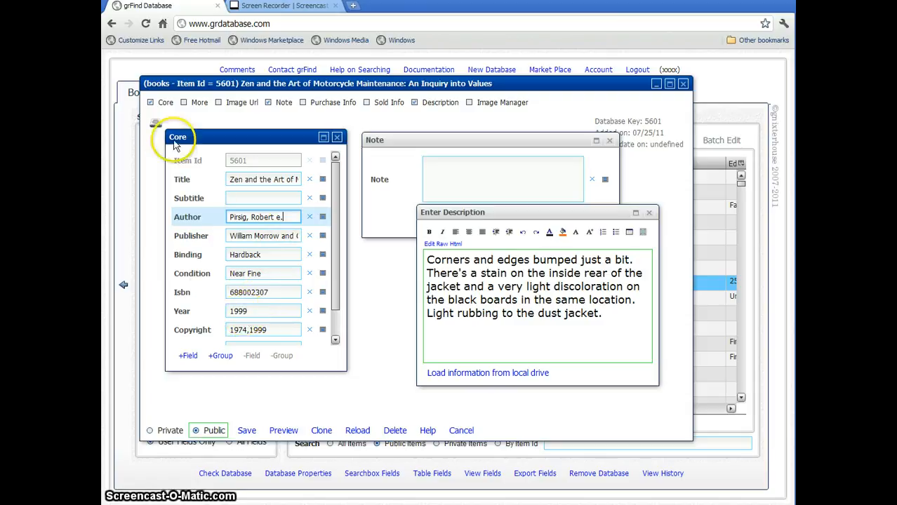
pyautogui.click(154, 123)
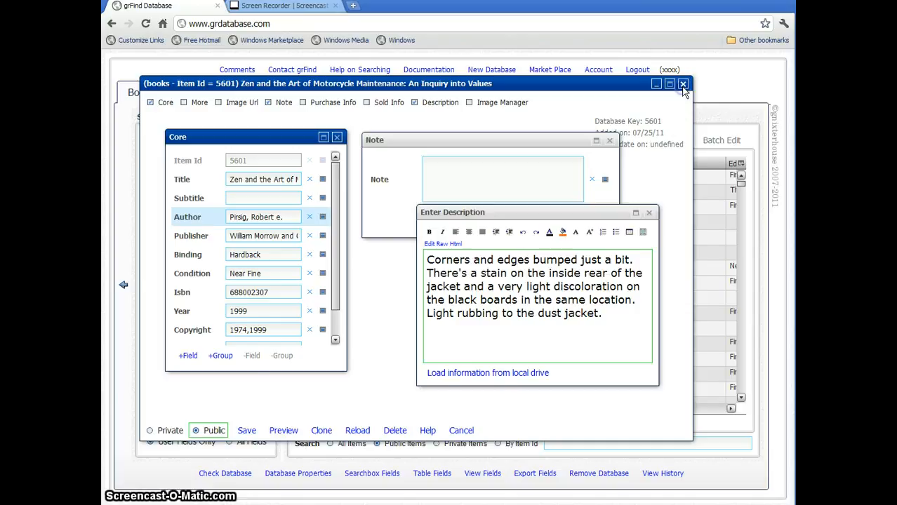
pyautogui.click(683, 87)
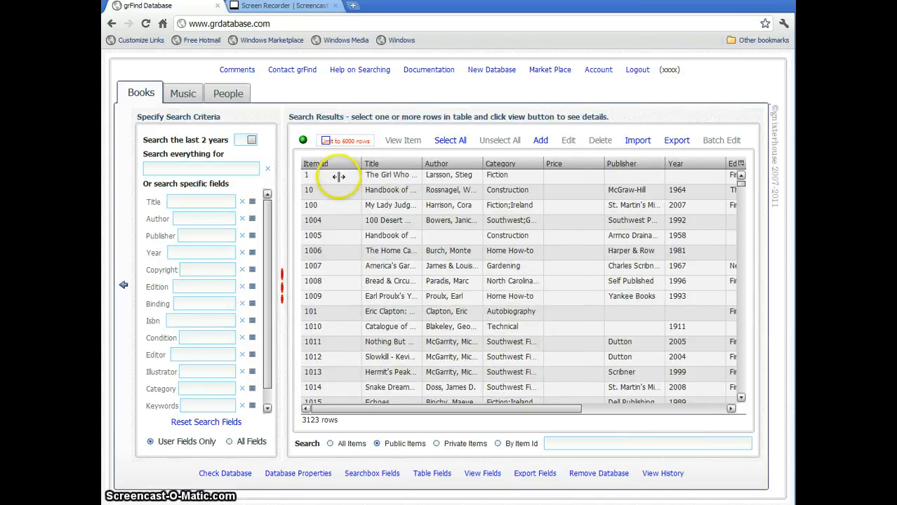
# - Search the Books database by Item Id for 5601 to check the edited author entry
pyautogui.click(518, 442)
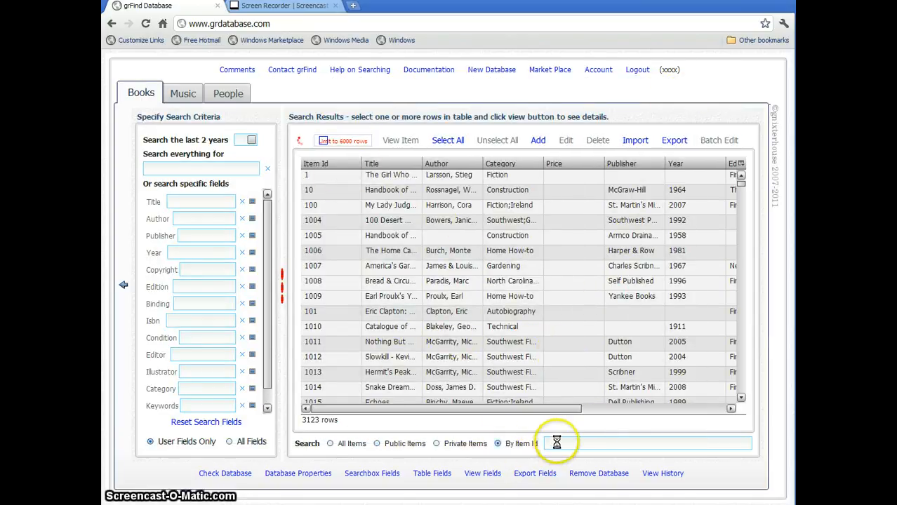
pyautogui.click(568, 448)
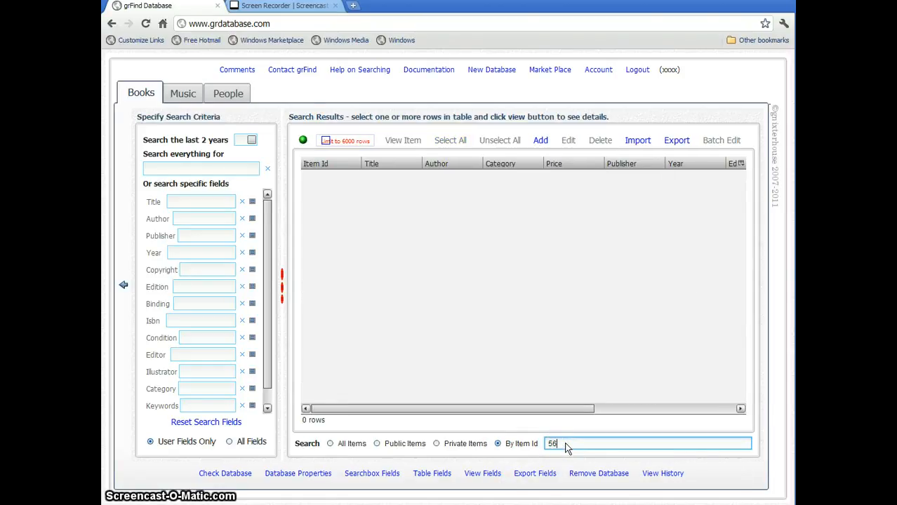
pyautogui.write('5601')
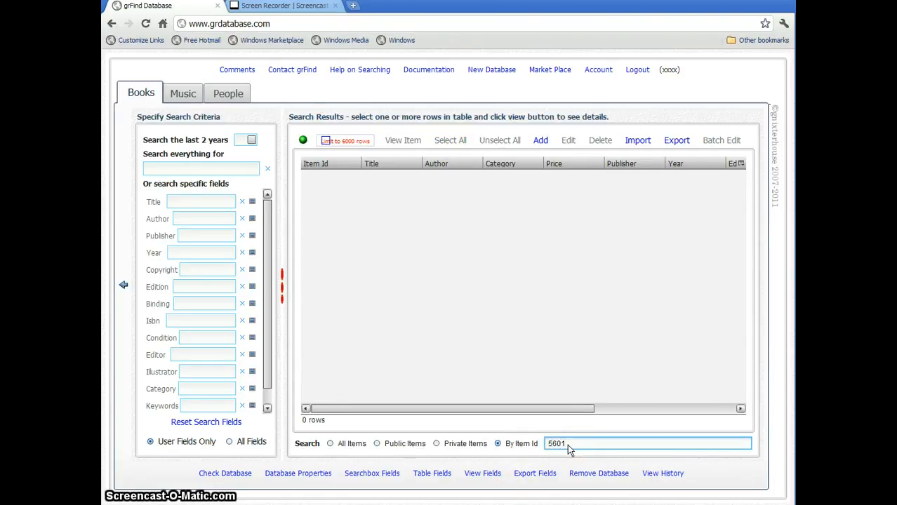
pyautogui.press('Return')
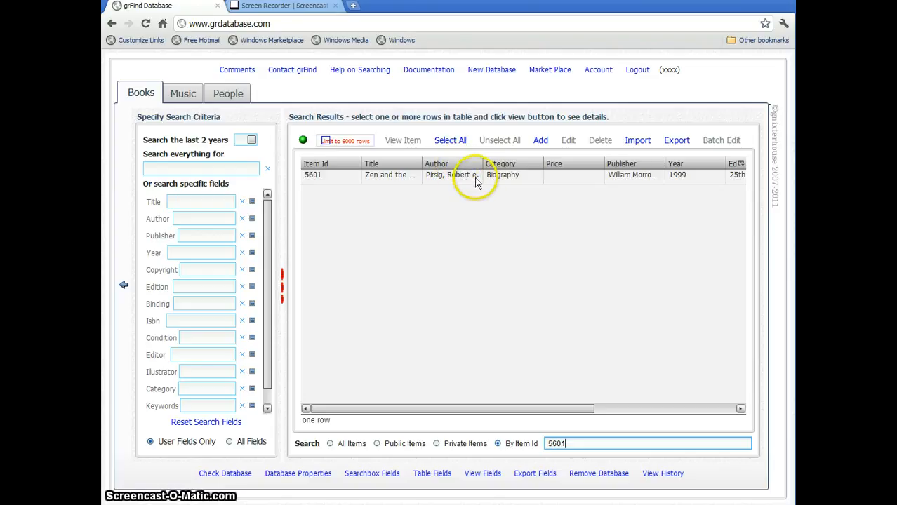
pyautogui.click(507, 249)
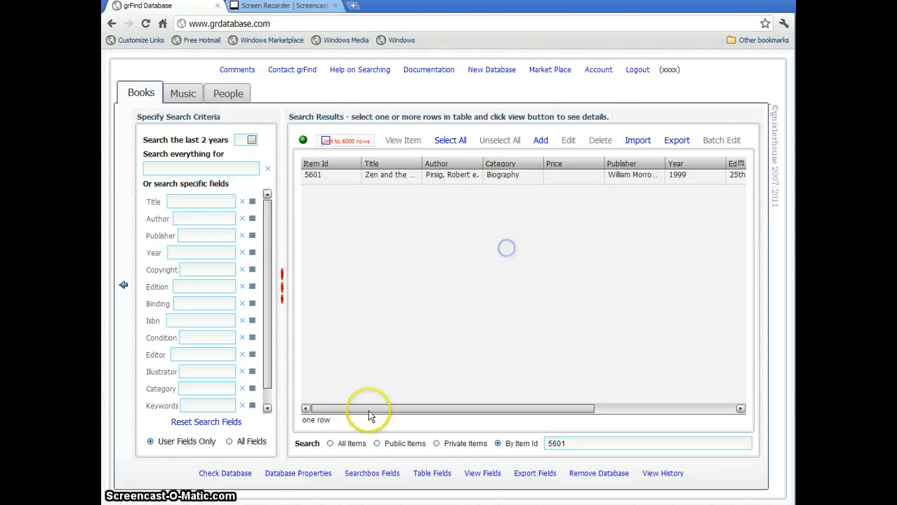
# - Make the Books database public in its database properties and save the changes
pyautogui.click(315, 475)
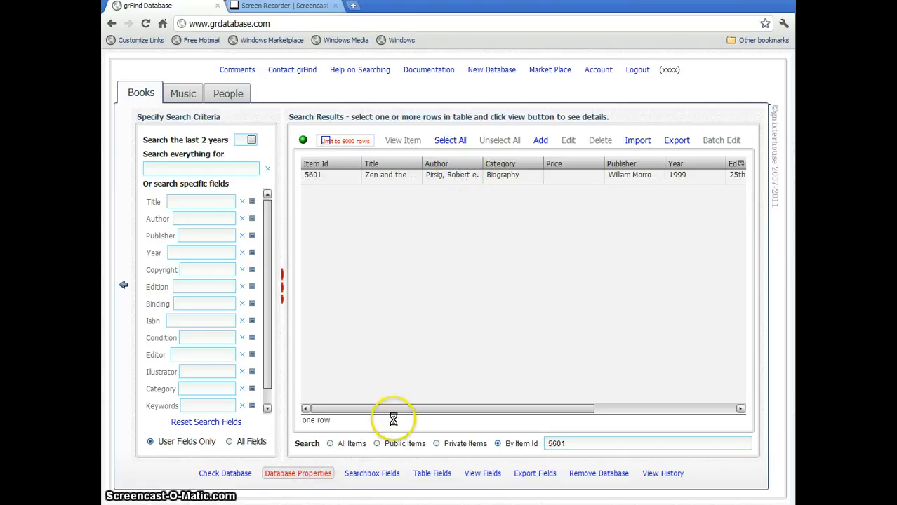
pyautogui.click(385, 235)
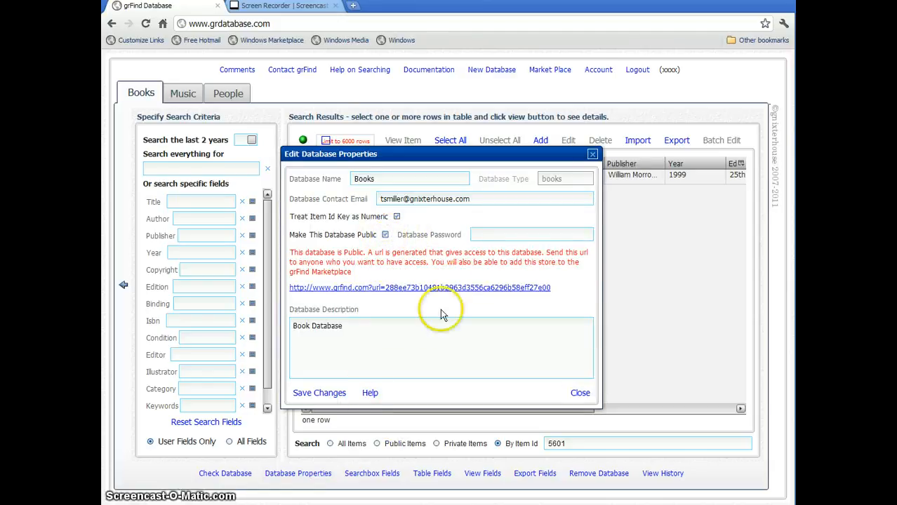
pyautogui.click(333, 395)
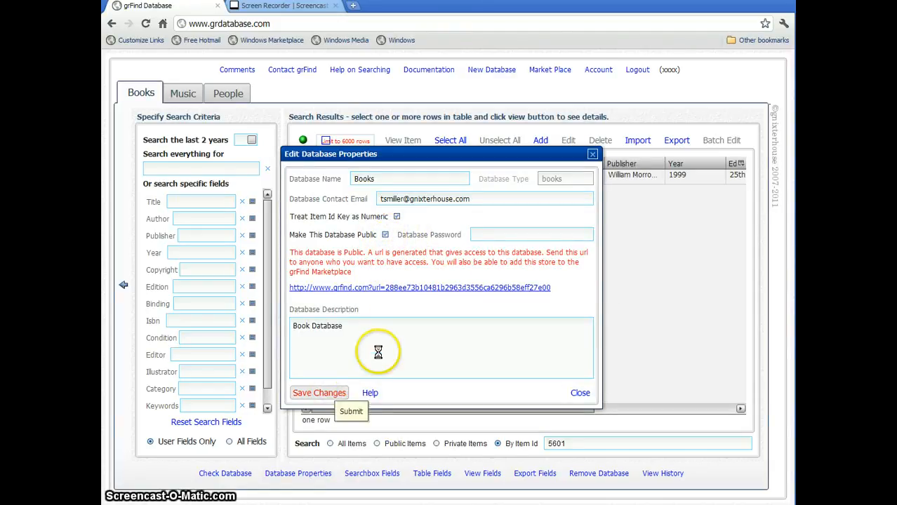
# - Open the generated grfind.com link to the public Books database
pyautogui.click(397, 289)
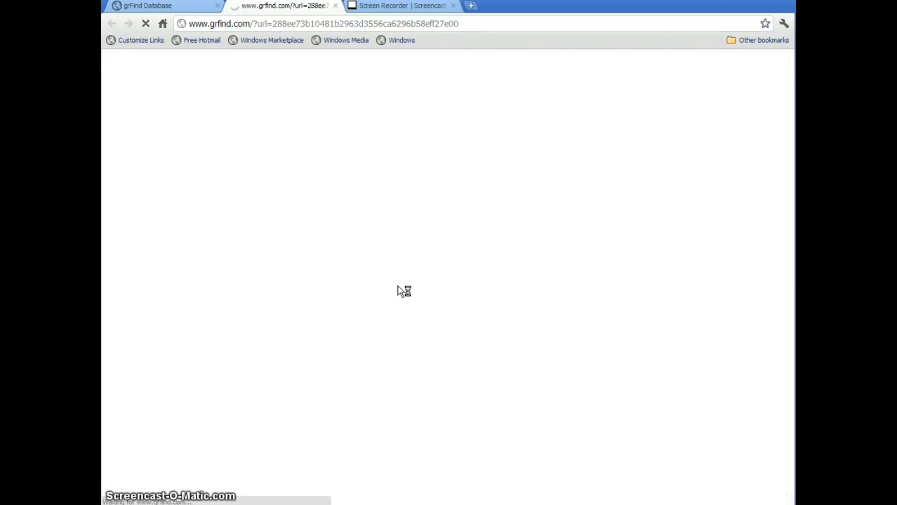
pyautogui.click(437, 254)
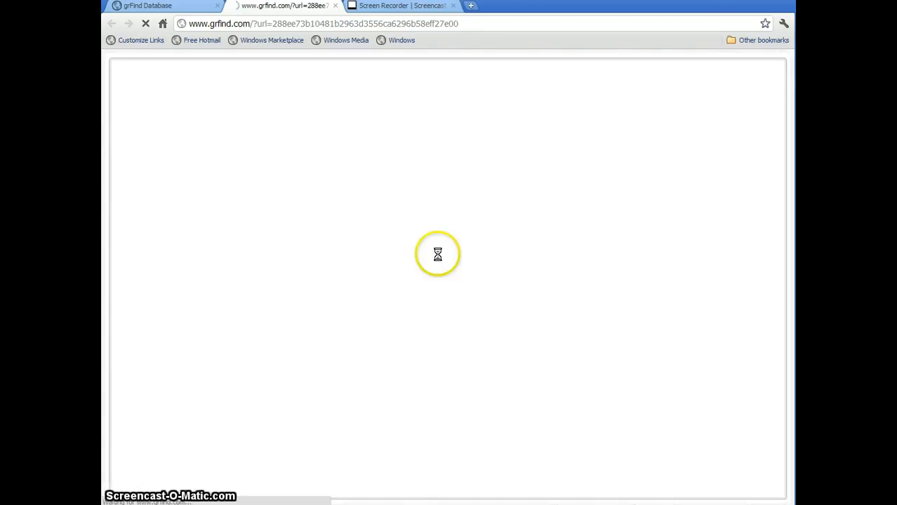